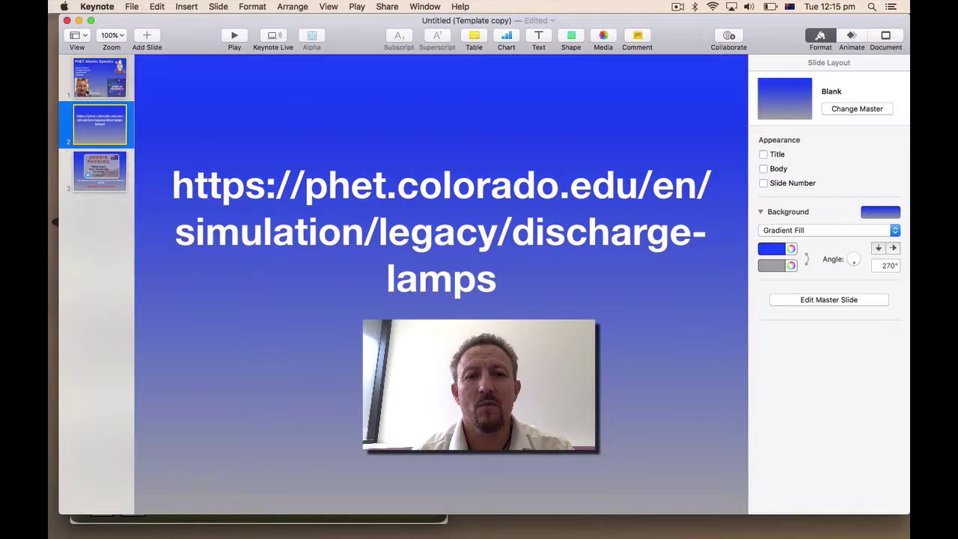
# Minimize Keynote and move the Neon Lights simulation window to the front of the desktop.
pyautogui.click(78, 22)
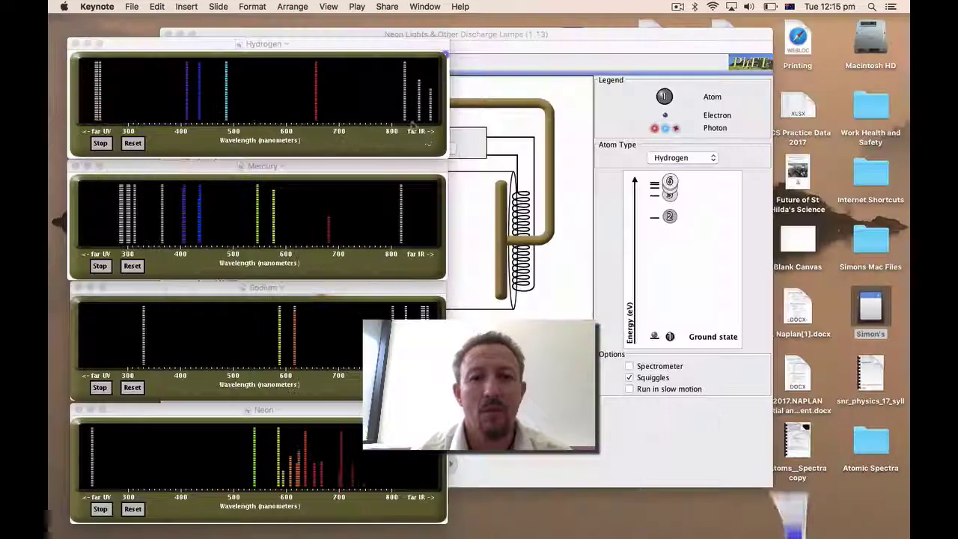
pyautogui.click(615, 35)
pyautogui.moveTo(615, 35); pyautogui.dragTo(586, 42)
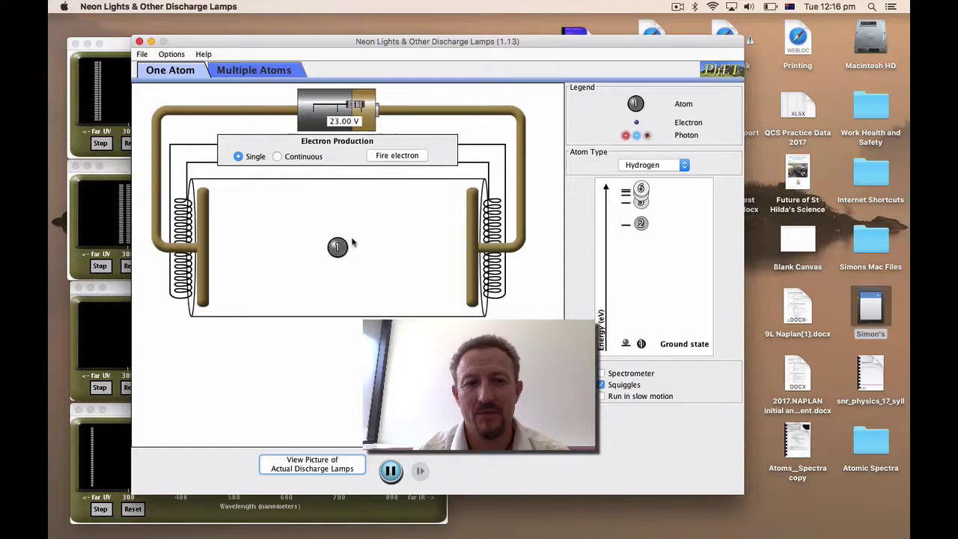
# Switch Electron Production to Continuous so electrons fire at 20%.
pyautogui.click(277, 157)
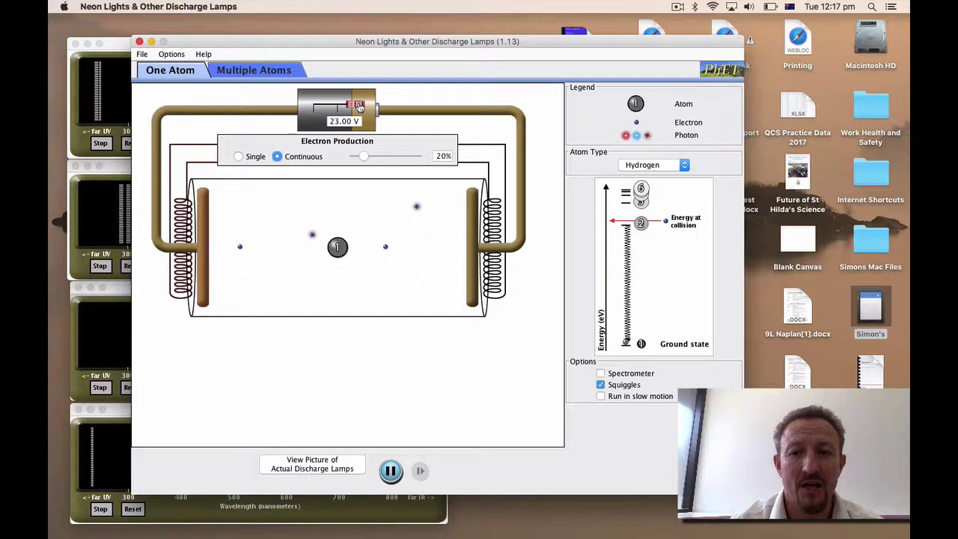
# Drag the battery voltage down to 19.50 V.
pyautogui.moveTo(359, 108); pyautogui.dragTo(357, 108)
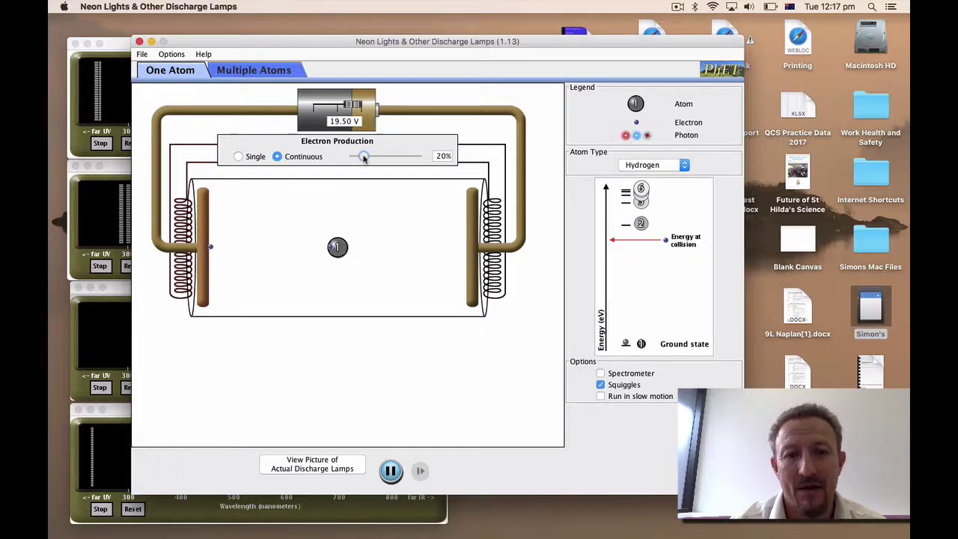
# Set electron production to 52% and raise the battery voltage to 22.50 V.
pyautogui.moveTo(371, 156); pyautogui.dragTo(416, 157)
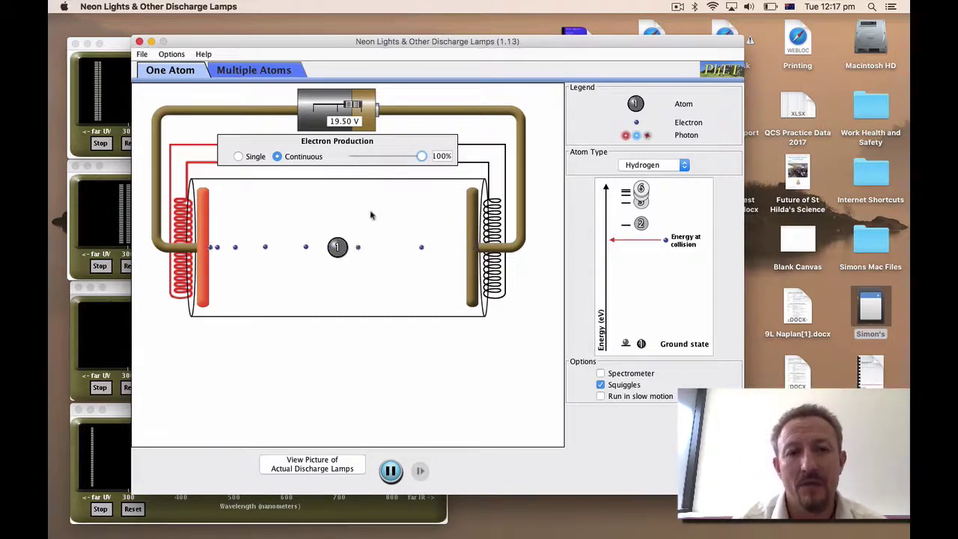
pyautogui.moveTo(421, 156); pyautogui.dragTo(390, 160)
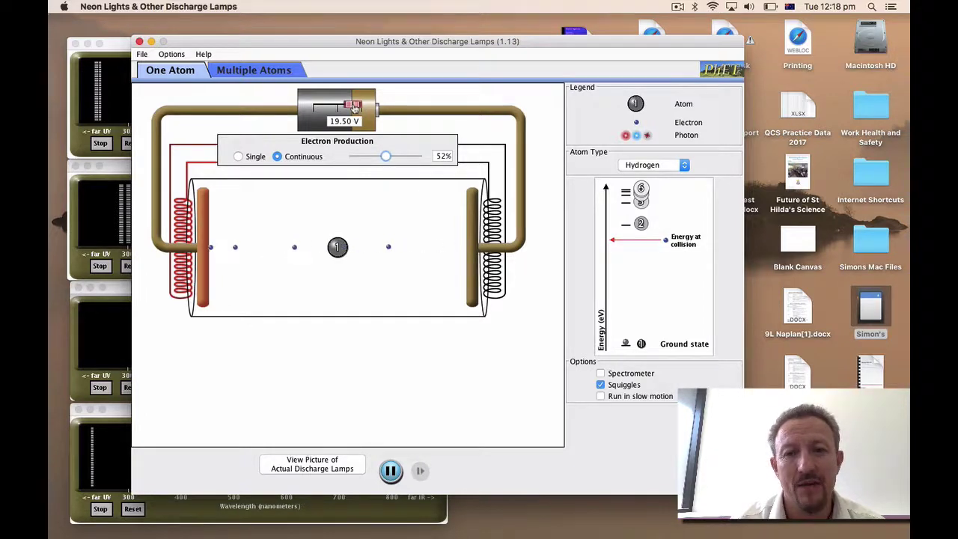
pyautogui.moveTo(354, 108); pyautogui.dragTo(358, 109)
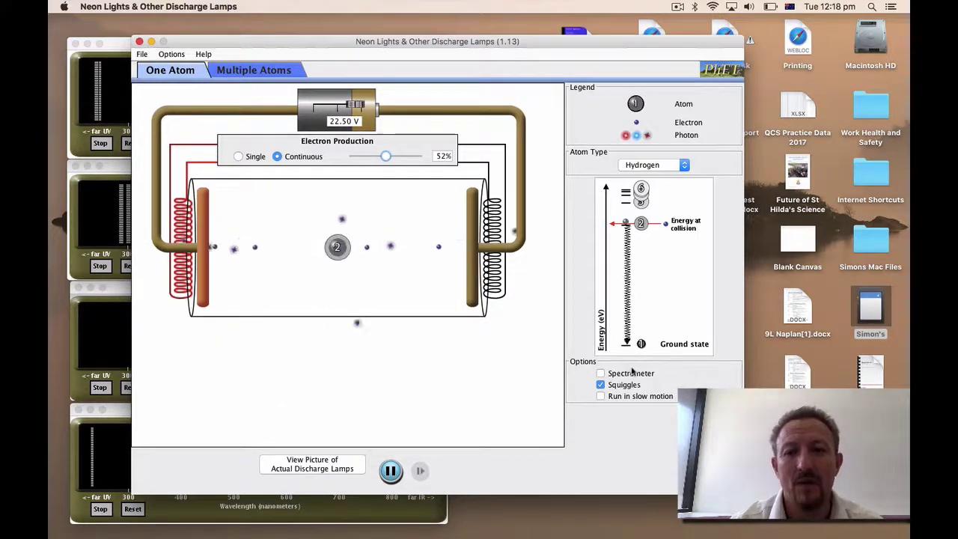
# Turn on the Spectrometer option to record the single atom's emitted photons.
pyautogui.click(601, 373)
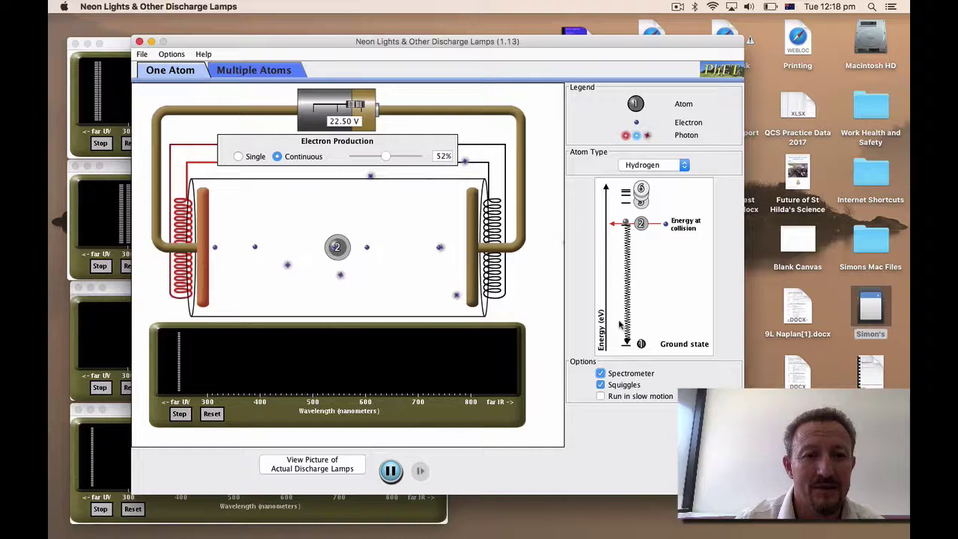
# Switch to the Multiple Atoms tab and enable Spectrometer and Squiggles.
pyautogui.click(272, 72)
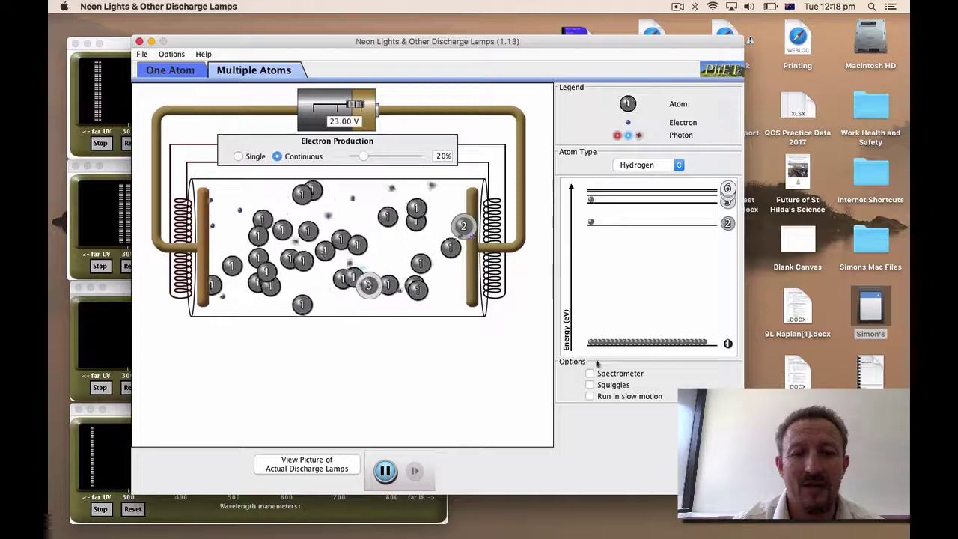
pyautogui.click(588, 374)
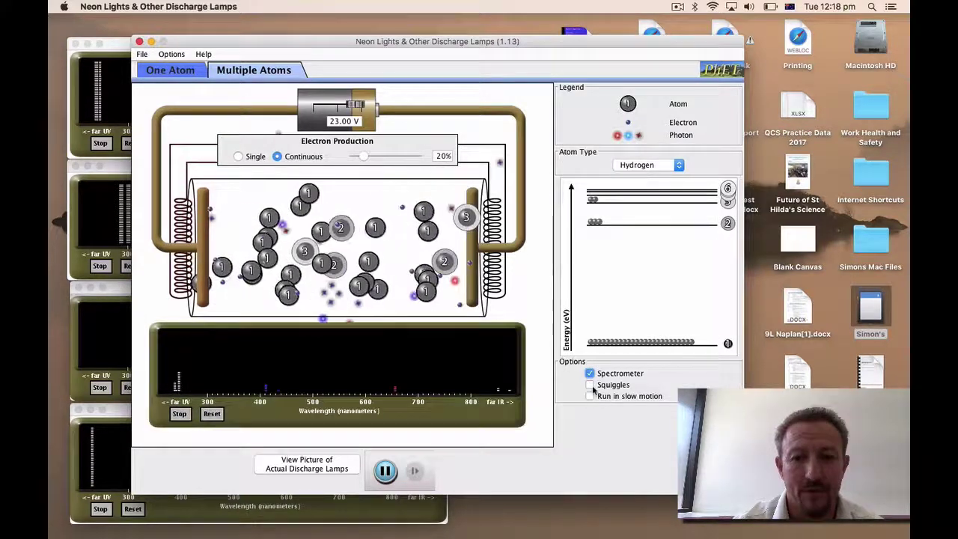
pyautogui.click(589, 384)
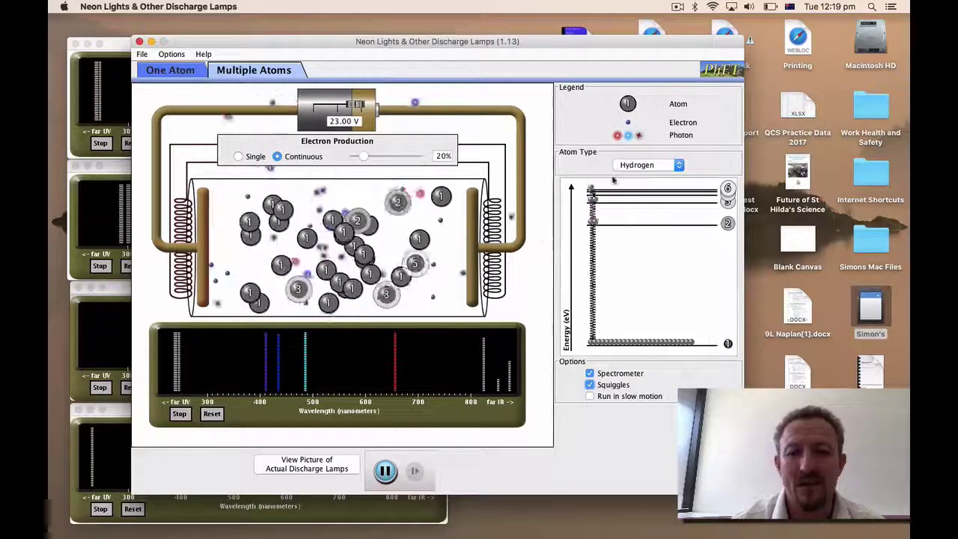
pyautogui.click(589, 396)
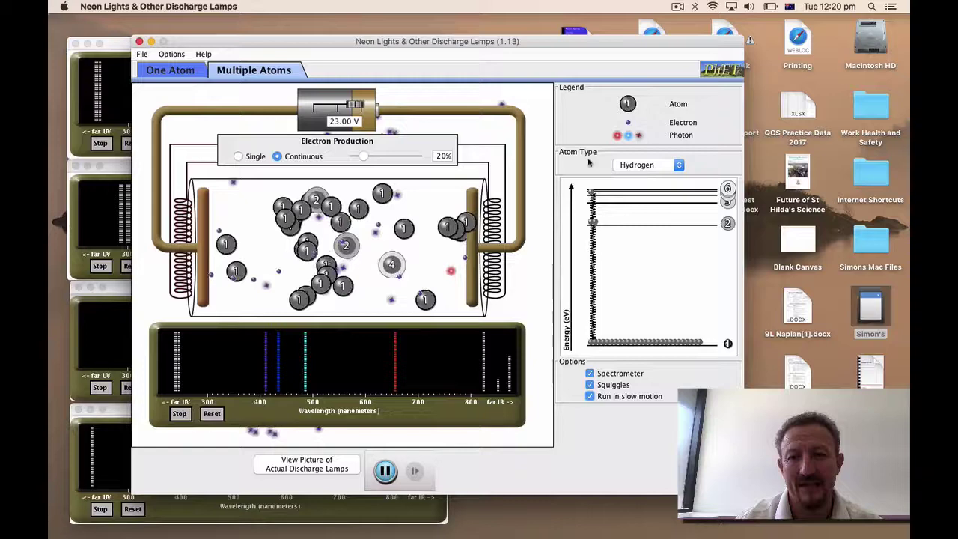
pyautogui.click(589, 396)
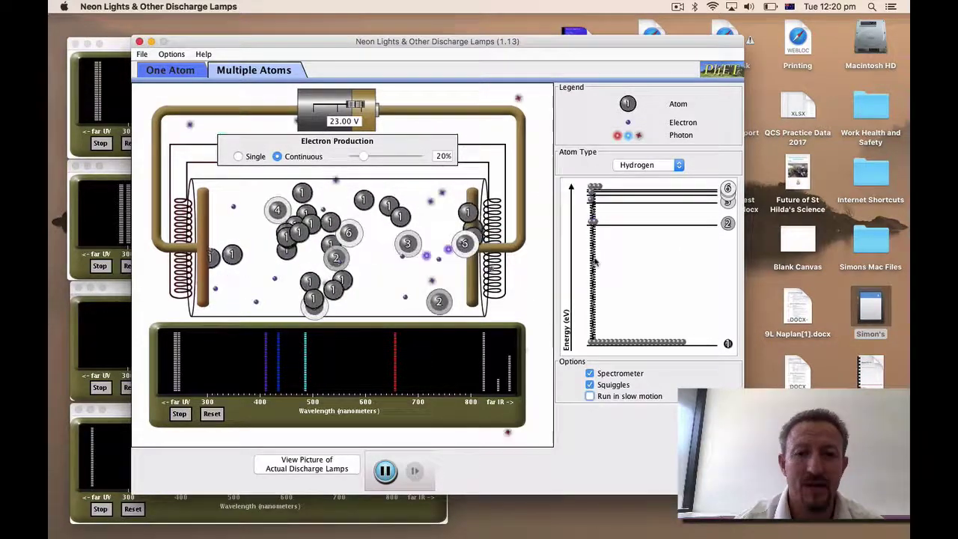
# Set the Atom Type to Mercury so its spectrum builds up.
pyautogui.click(679, 165)
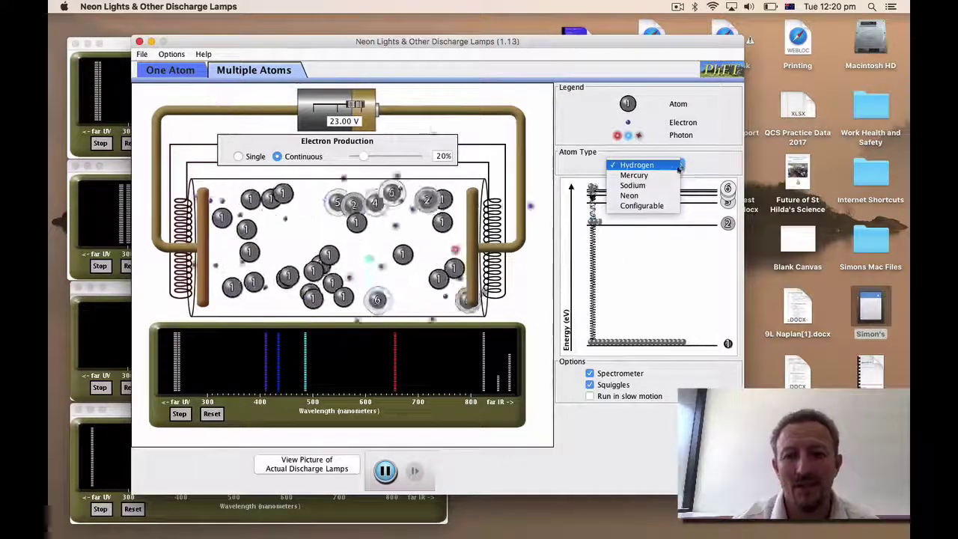
pyautogui.click(648, 175)
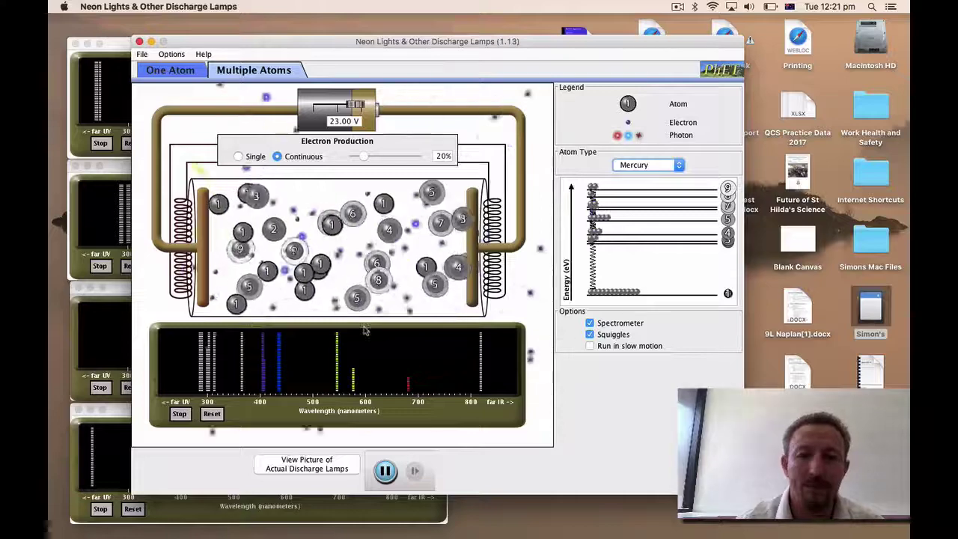
# Change the Atom Type to Sodium and enable Run in slow motion.
pyautogui.click(679, 165)
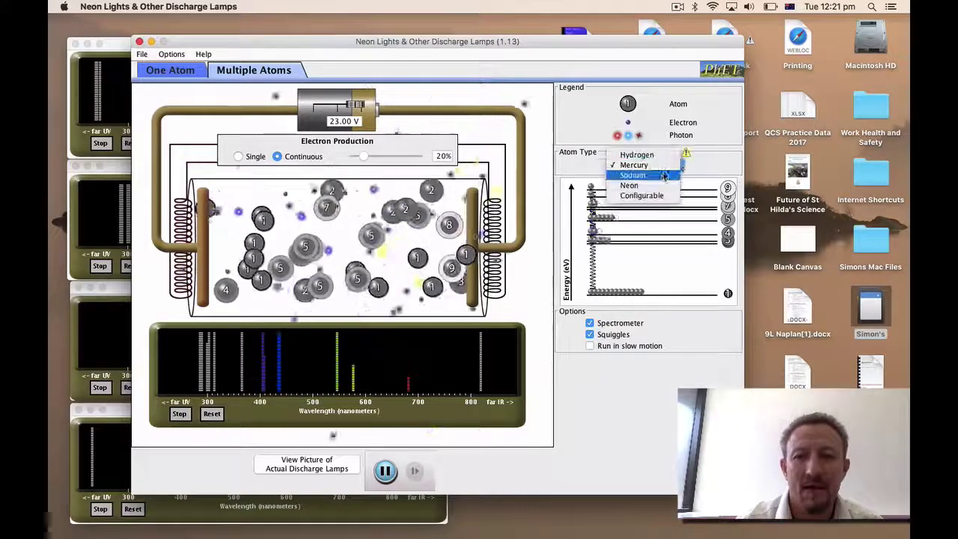
pyautogui.click(663, 175)
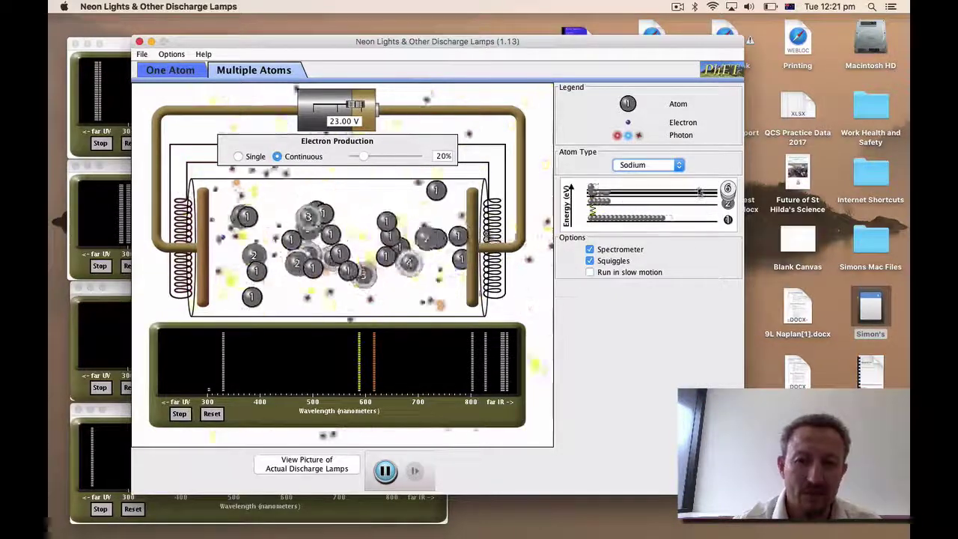
pyautogui.click(590, 273)
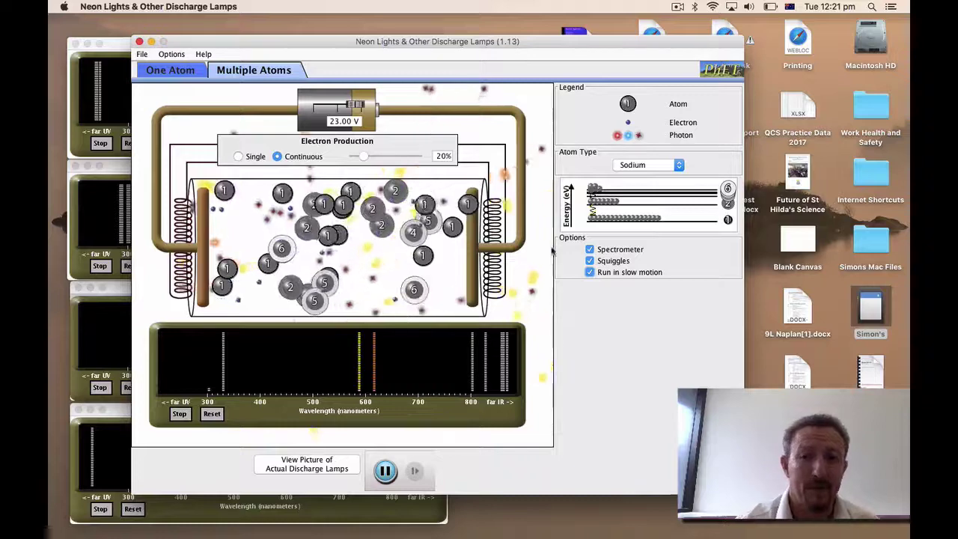
# Change the Atom Type to Neon and turn off slow motion.
pyautogui.click(672, 165)
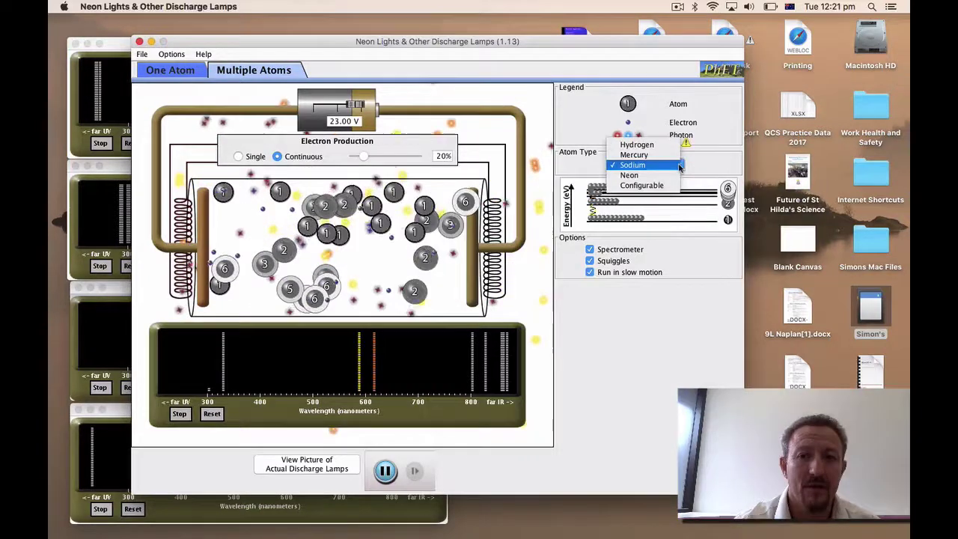
pyautogui.click(666, 177)
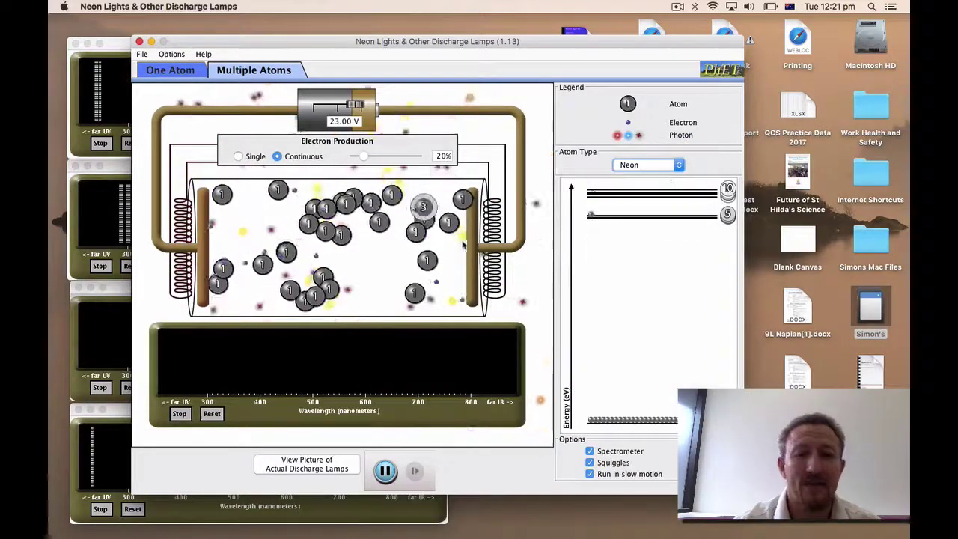
pyautogui.click(589, 473)
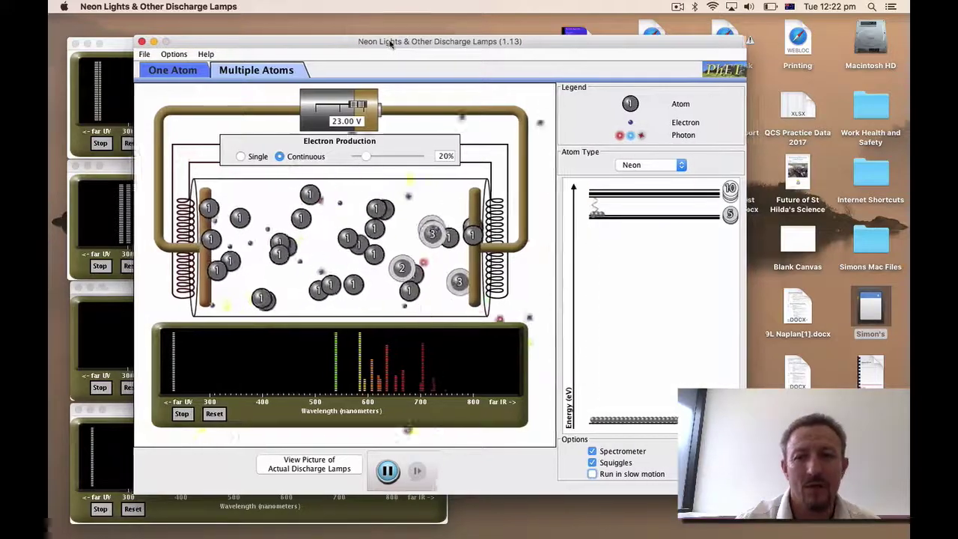
pyautogui.moveTo(388, 43); pyautogui.dragTo(635, 19)
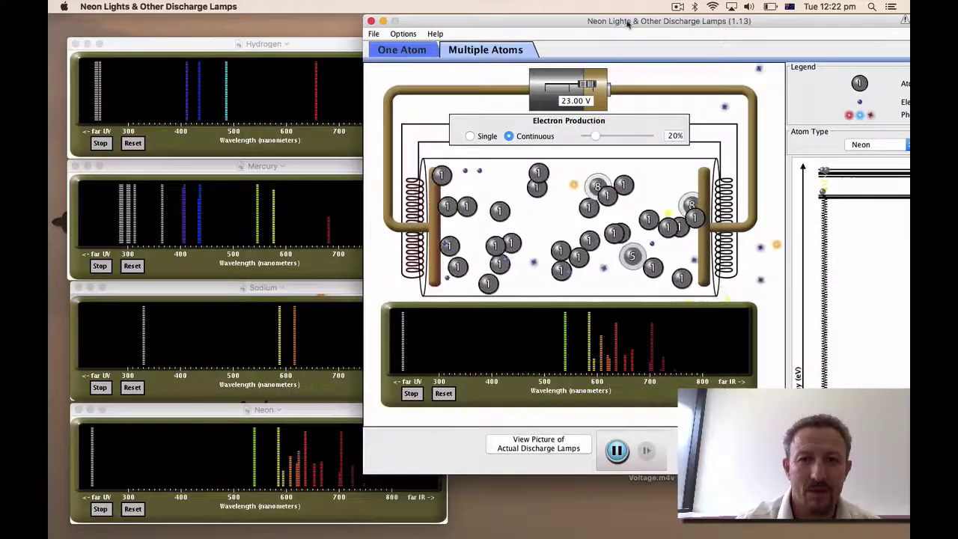
pyautogui.moveTo(540, 29); pyautogui.dragTo(634, 54)
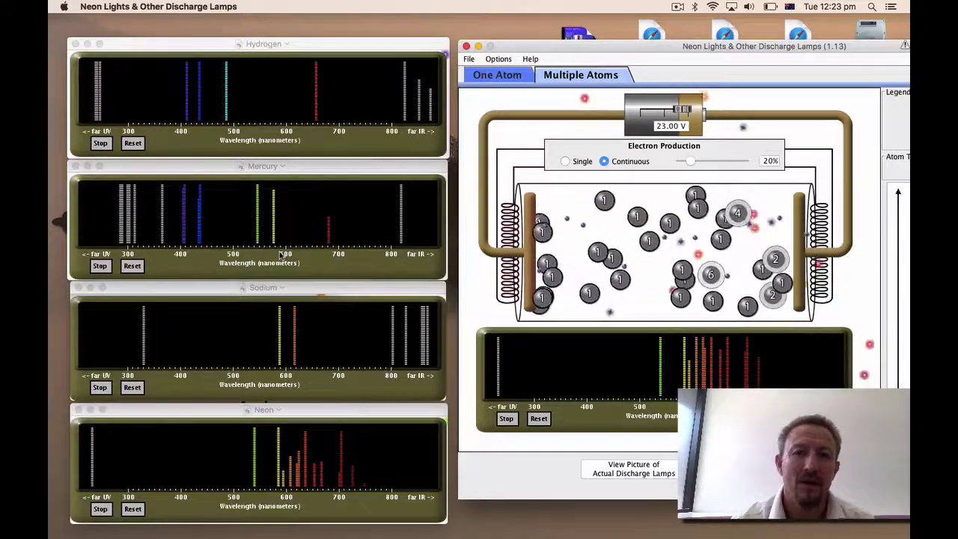
pyautogui.moveTo(590, 46); pyautogui.dragTo(254, 36)
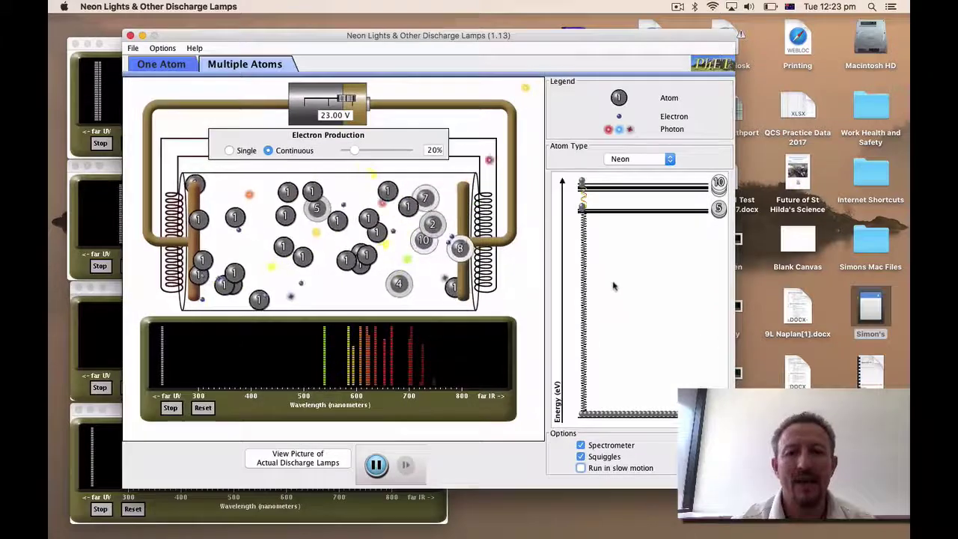
# Change the Atom Type to Hydrogen and lower the battery voltage to about 15.75 V.
pyautogui.click(648, 158)
pyautogui.click(652, 130)
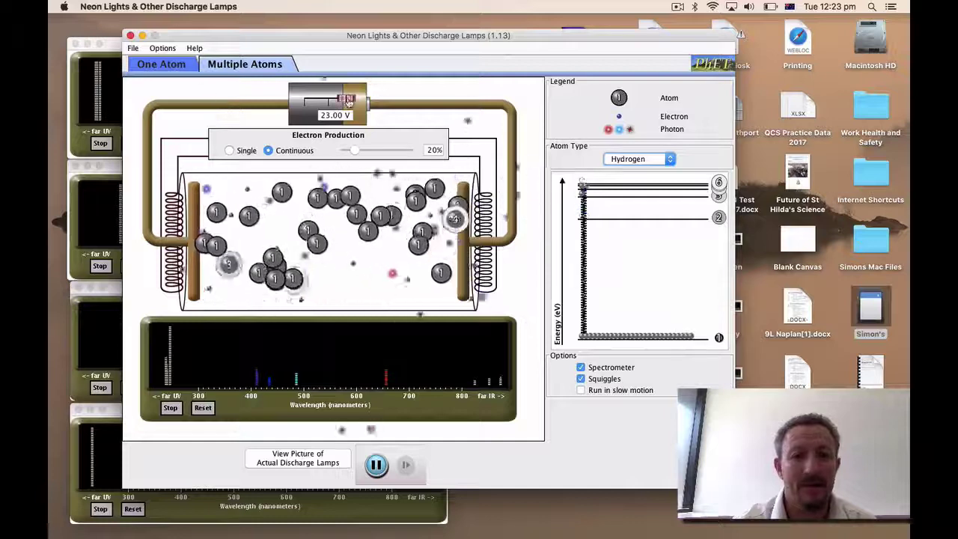
pyautogui.moveTo(347, 98); pyautogui.dragTo(337, 105)
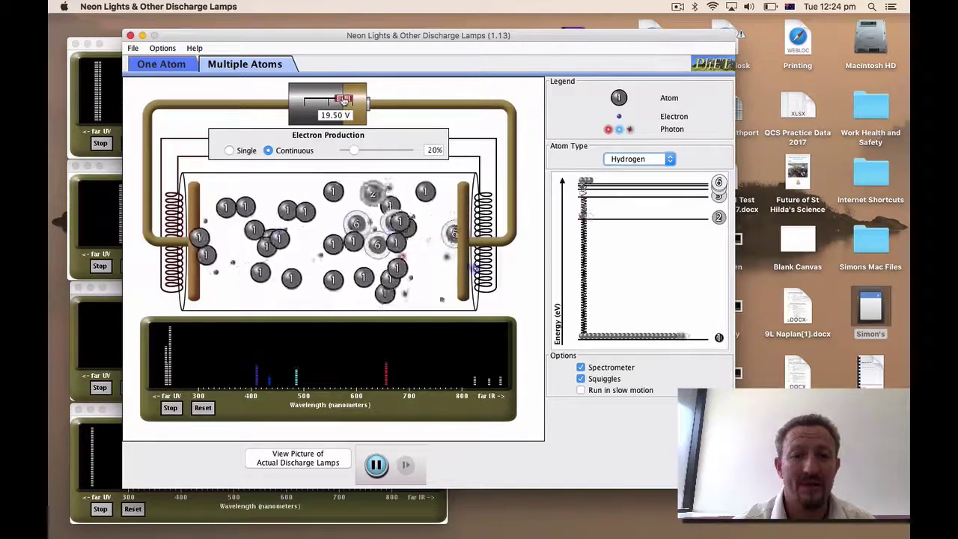
pyautogui.moveTo(341, 99); pyautogui.dragTo(340, 99)
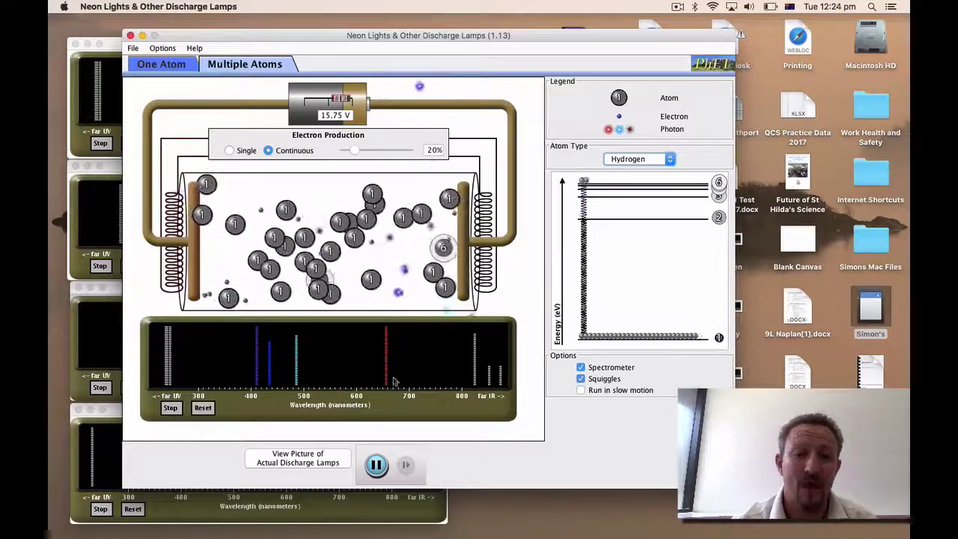
pyautogui.moveTo(536, 533)
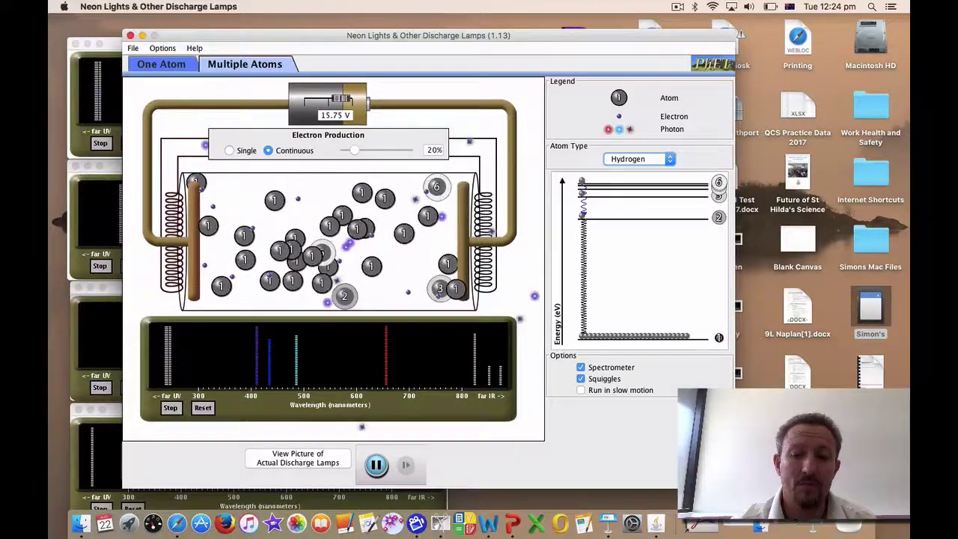
# Switch to Keynote to show slide 2 with the PhET discharge-lamps simulation URL.
pyautogui.click(416, 523)
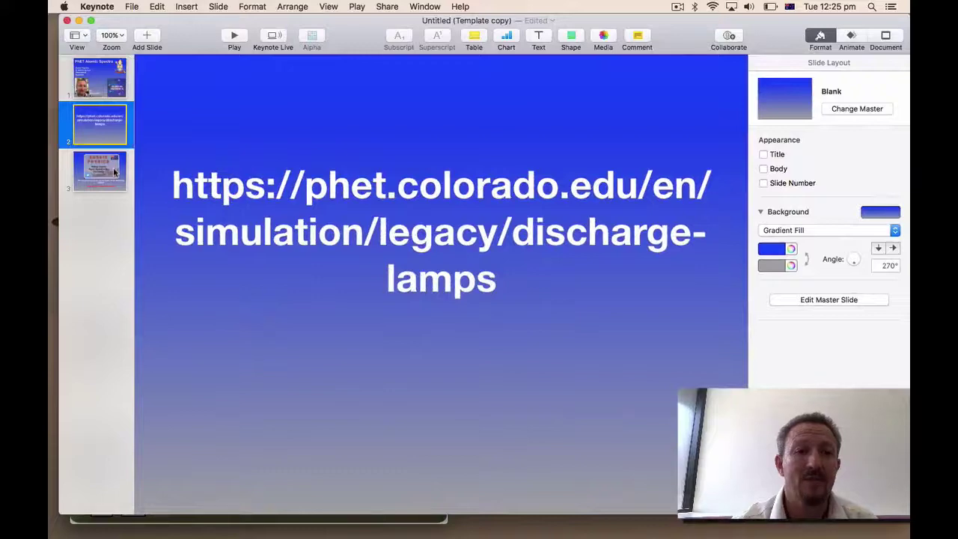